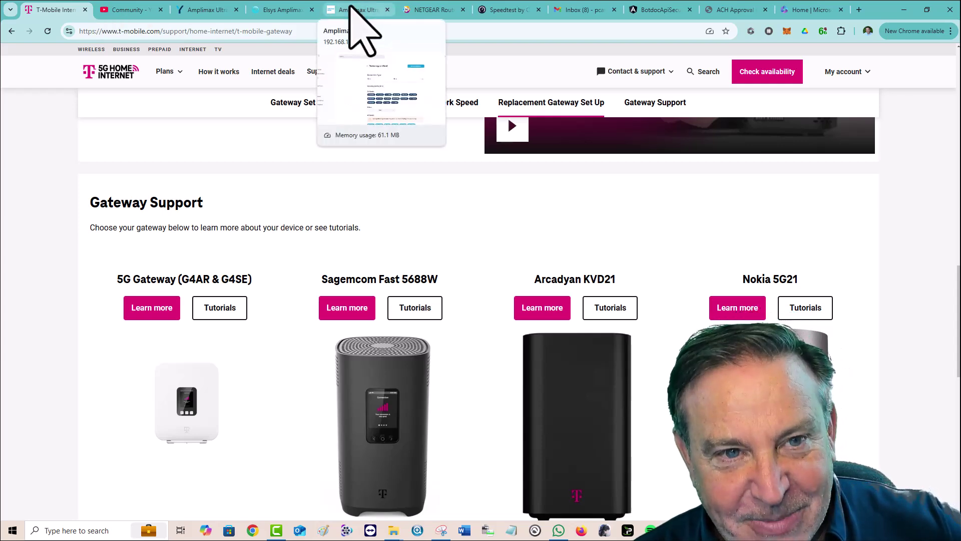
# Look over the Elsys Amplimax Ultra product page and the Orbi router's Dynamic DNS page.
pyautogui.click(215, 9)
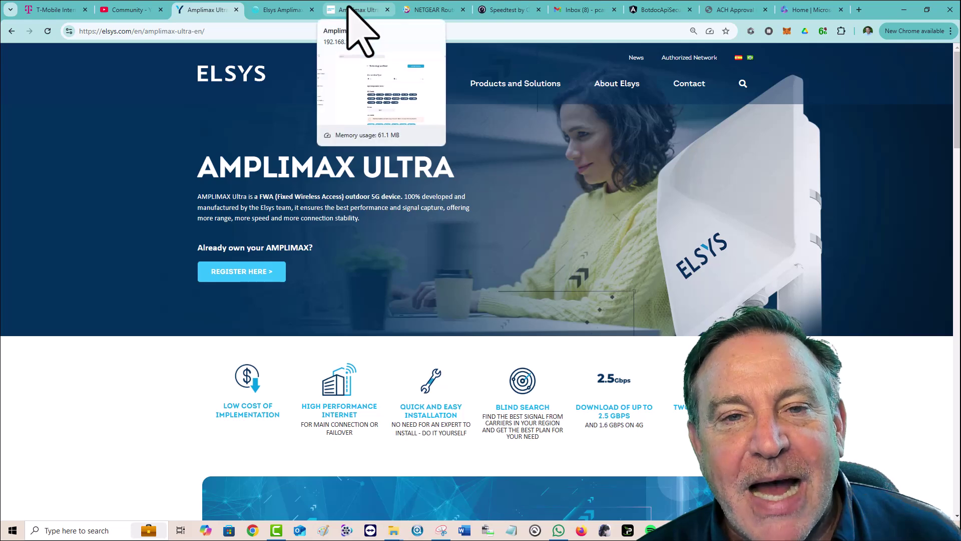
pyautogui.click(437, 8)
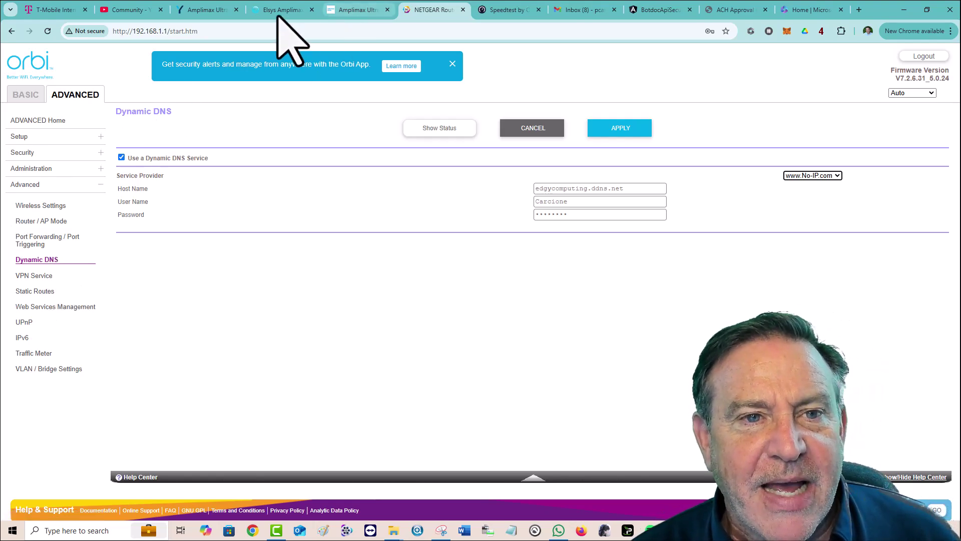
pyautogui.click(211, 9)
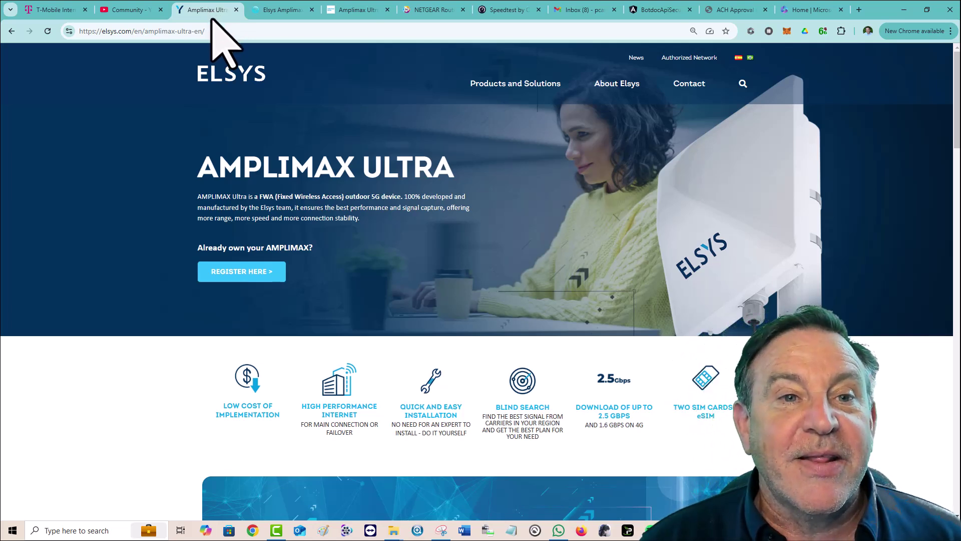
# Read through the Haven Technologies store listing for the Amplimax Ultra, including its FAQ, download links and customer reviews.
pyautogui.click(270, 9)
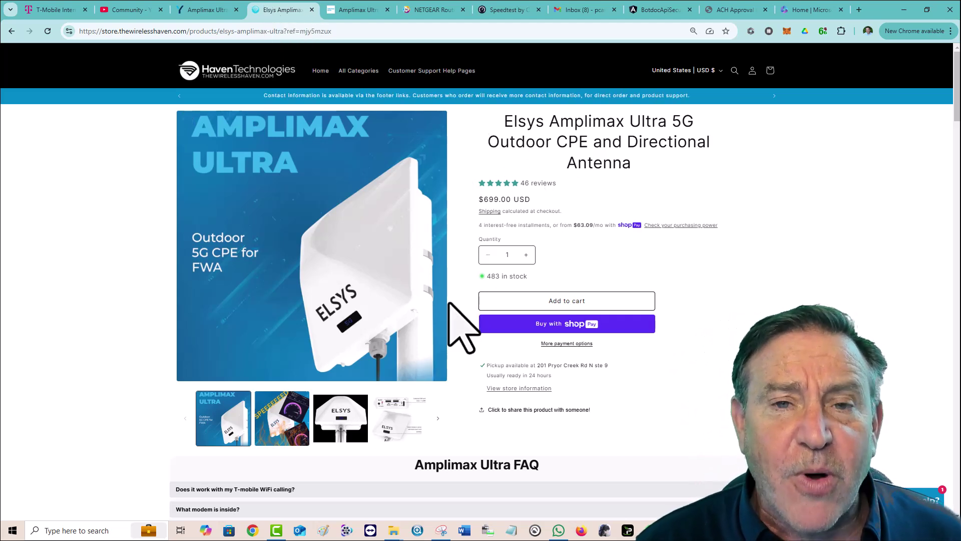
pyautogui.scroll(-4, 541, 321)
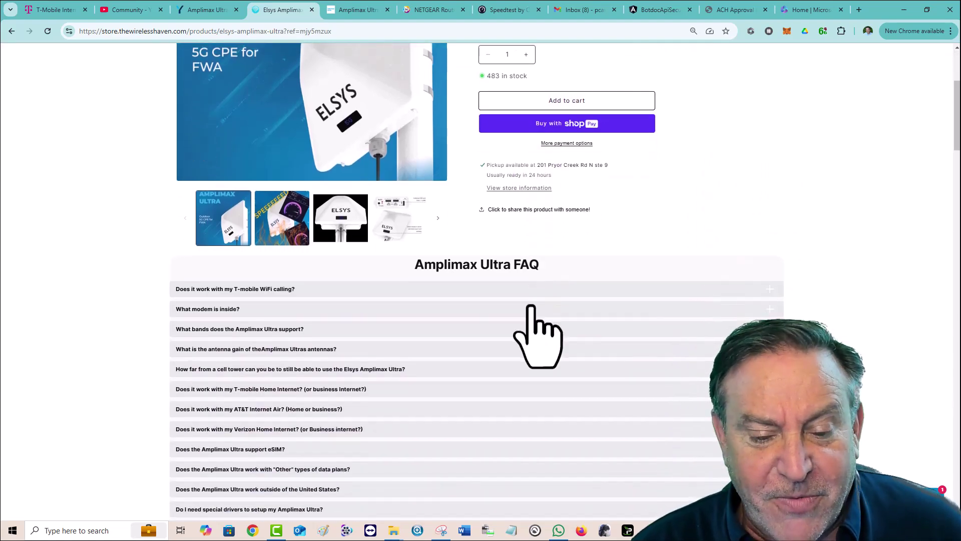
pyautogui.scroll(-7, 531, 308)
pyautogui.scroll(-16, 532, 304)
pyautogui.scroll(-8, 532, 300)
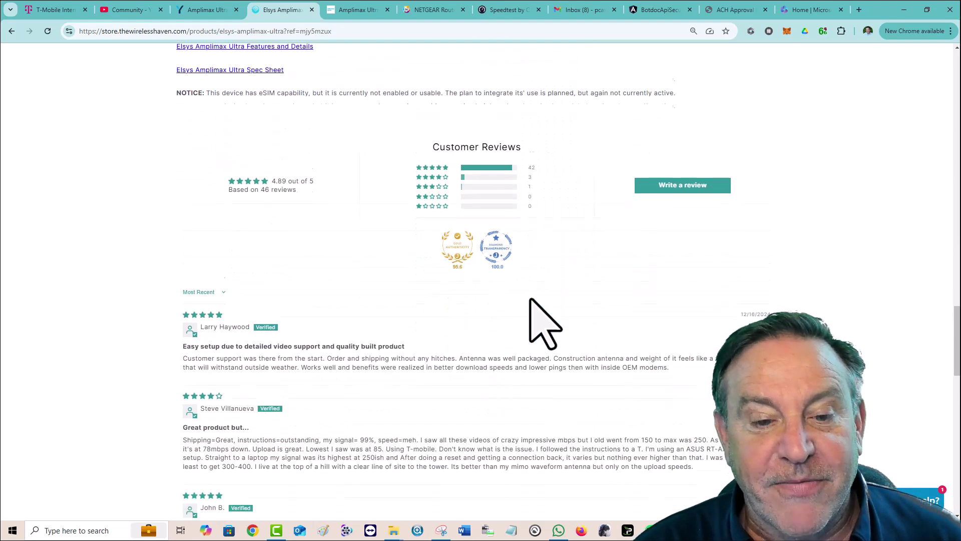
pyautogui.scroll(-3, 545, 323)
pyautogui.scroll(-3, 545, 323)
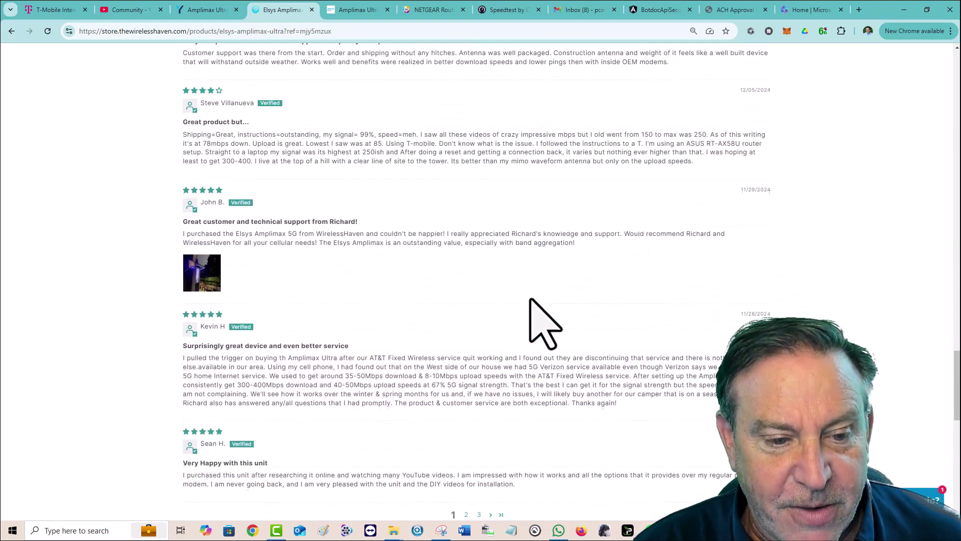
pyautogui.scroll(2, 544, 323)
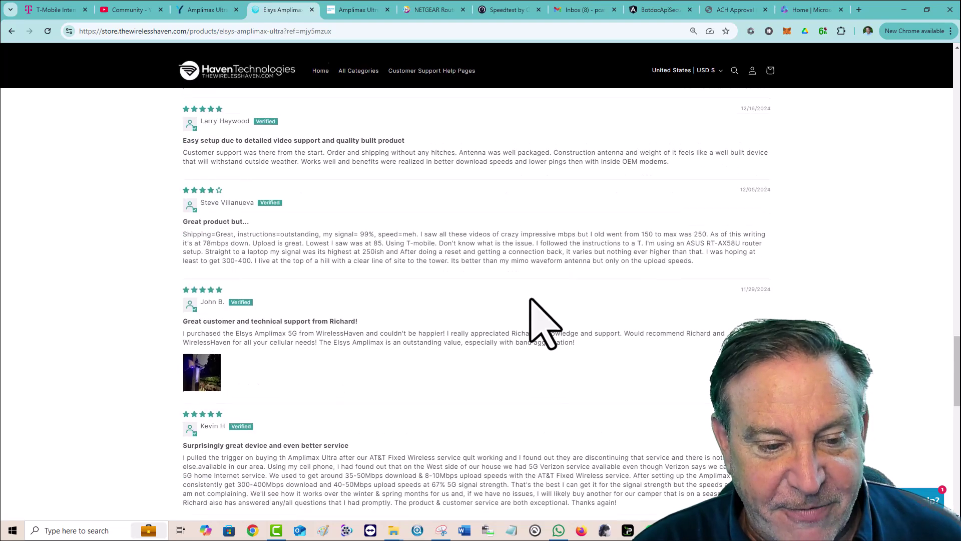
pyautogui.scroll(-5, 545, 323)
pyautogui.scroll(11, 545, 323)
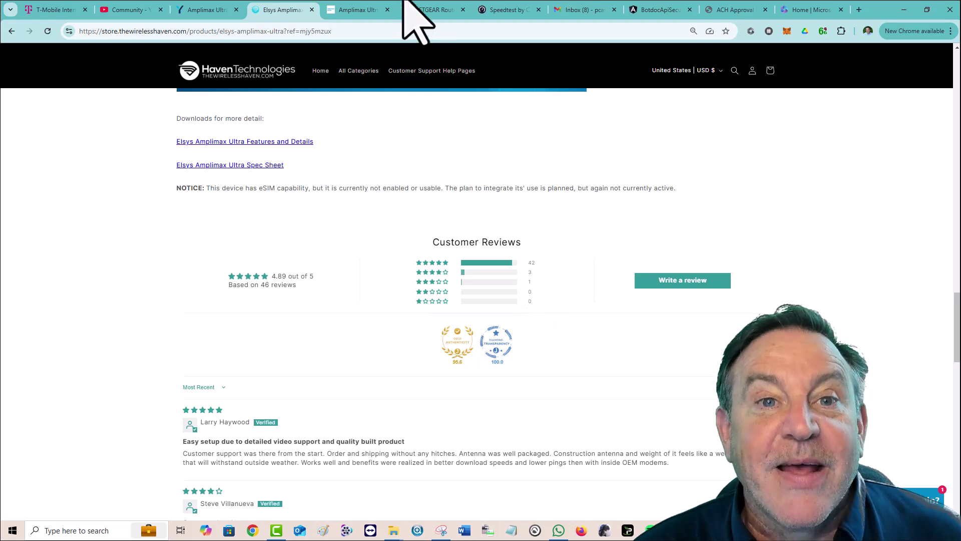
# View the Amplimax admin Start page alongside T-Mobile's Gateway Support page.
pyautogui.click(361, 7)
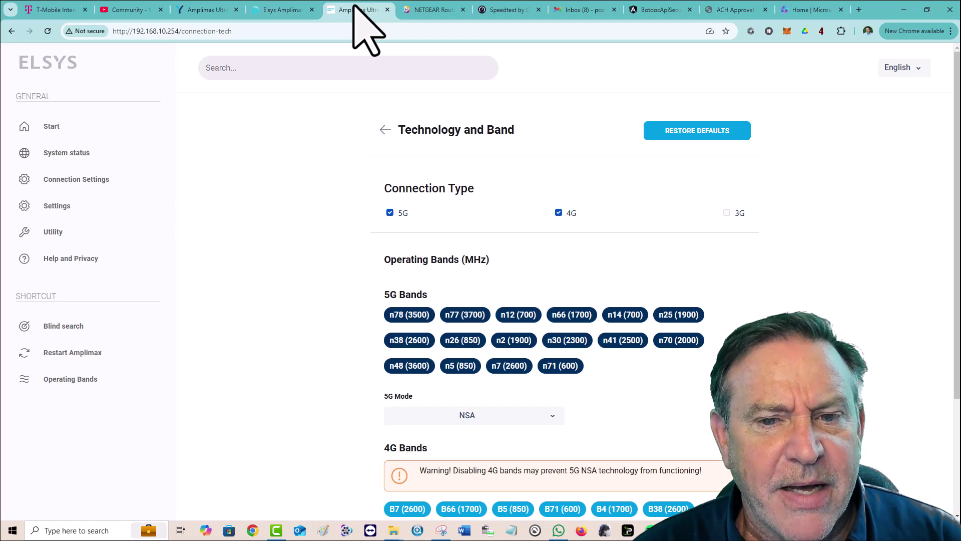
pyautogui.click(50, 127)
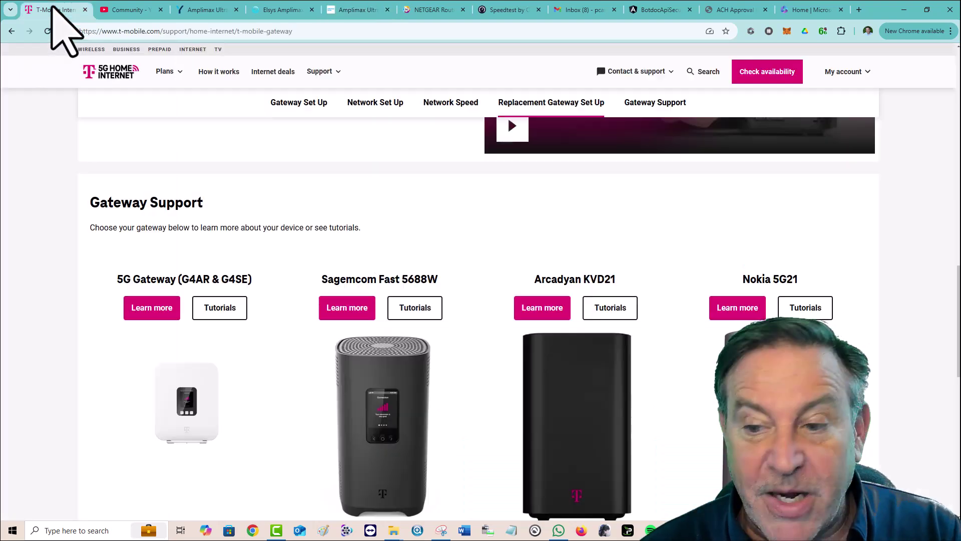
pyautogui.click(62, 13)
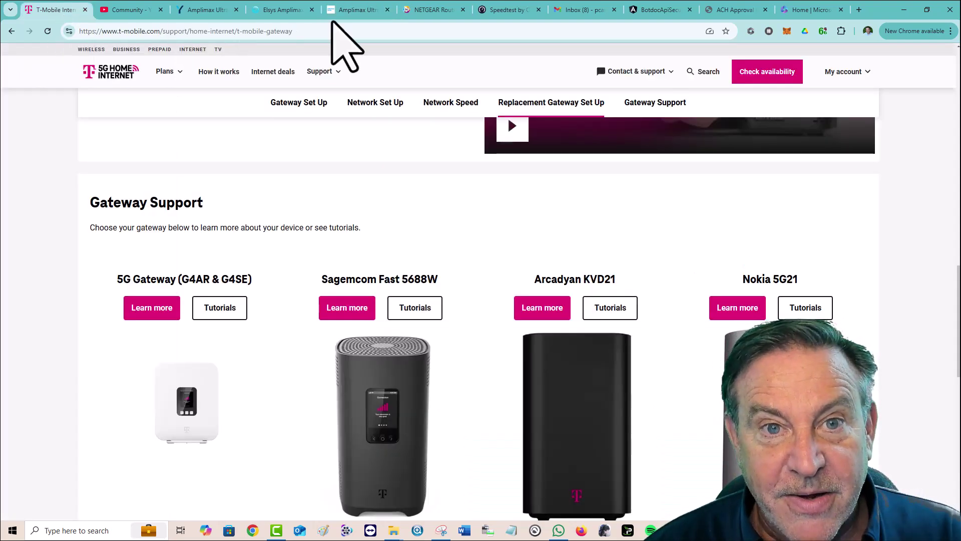
pyautogui.click(368, 11)
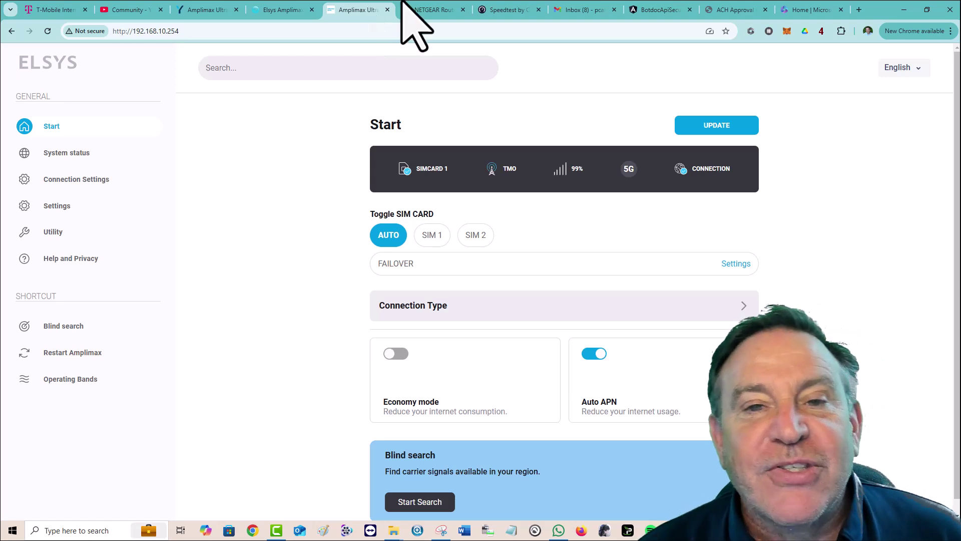
# Open the Orbi router's Basic home page and sign in with the saved admin credentials.
pyautogui.click(435, 11)
pyautogui.click(25, 95)
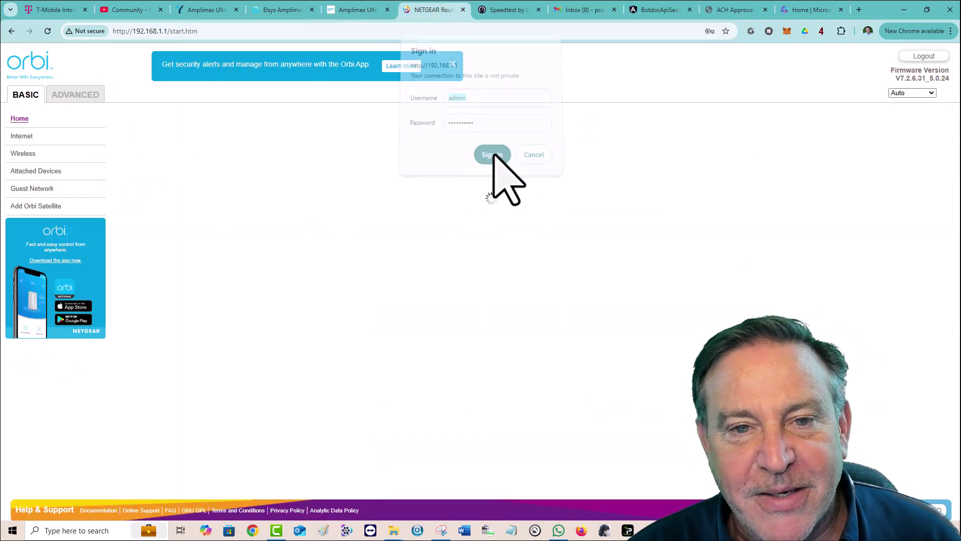
pyautogui.click(493, 158)
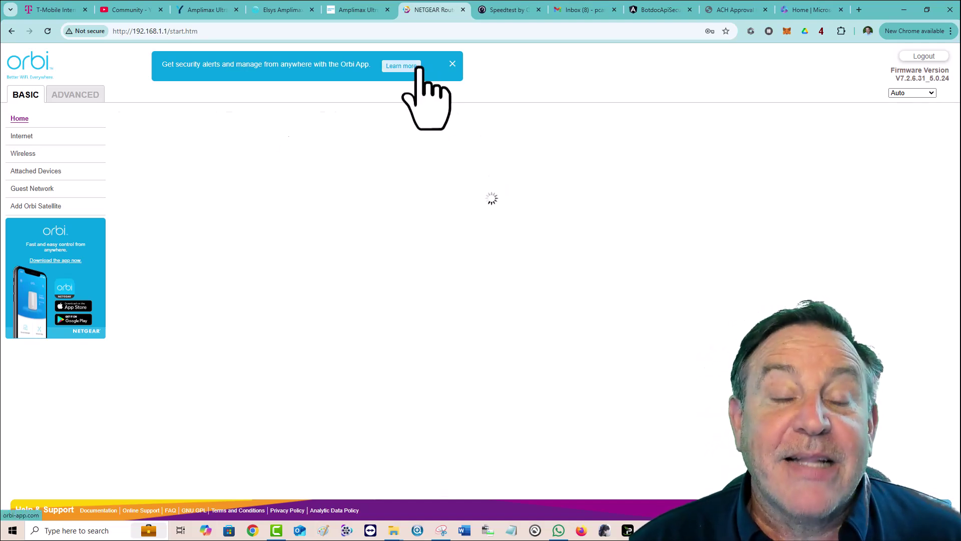
# Open the Amplimax System Status page and inspect the details of band n41.
pyautogui.click(366, 9)
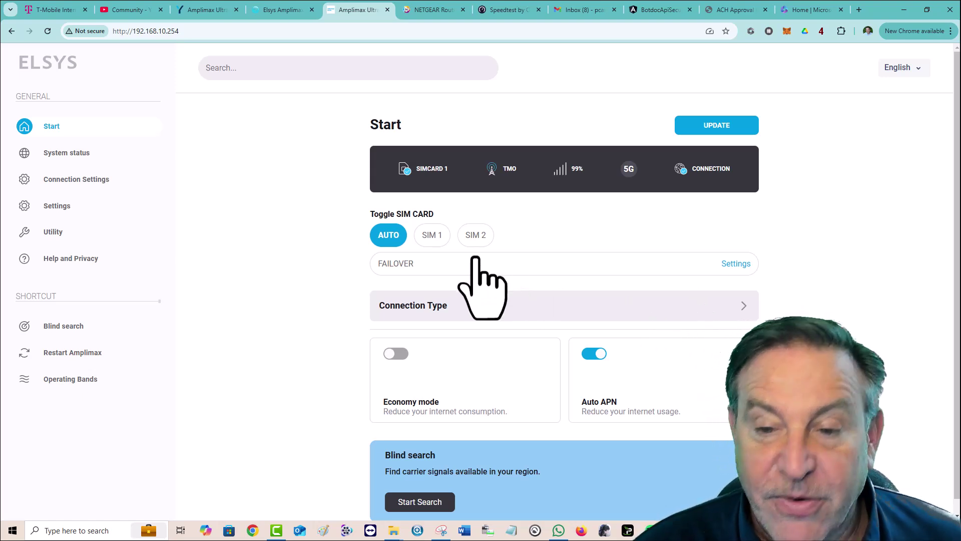
pyautogui.click(87, 155)
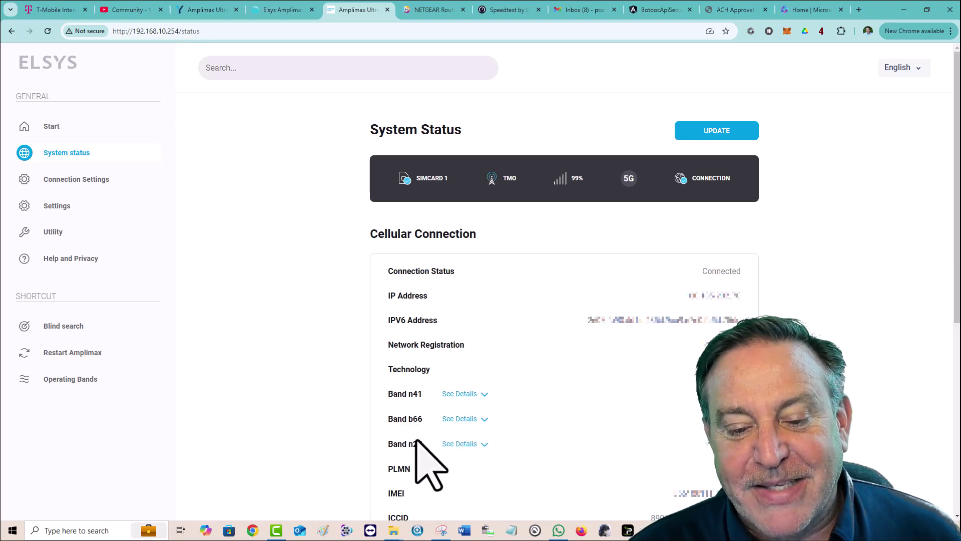
pyautogui.click(484, 398)
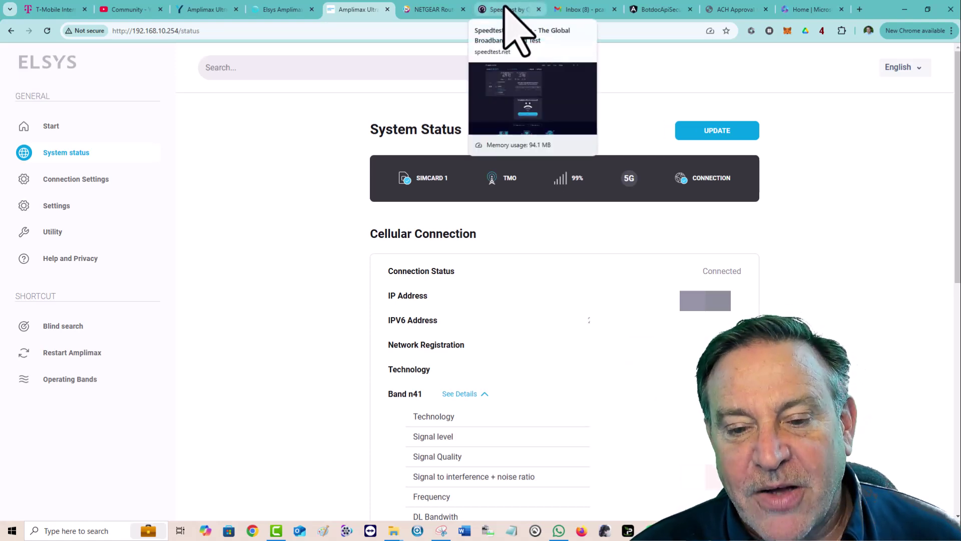
pyautogui.click(483, 394)
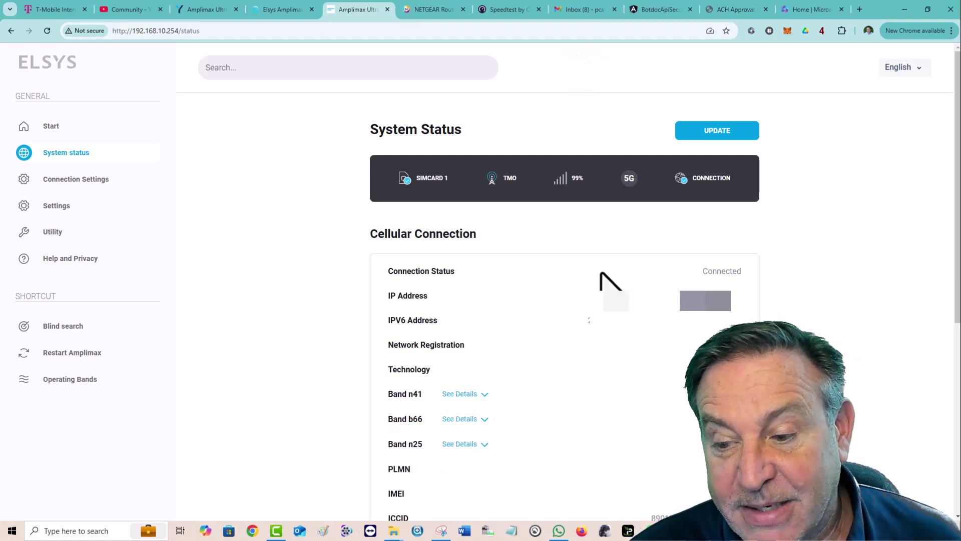
# Inspect the connection details of bands b66, n41 and n25 one after another, collapsing each.
pyautogui.click(484, 420)
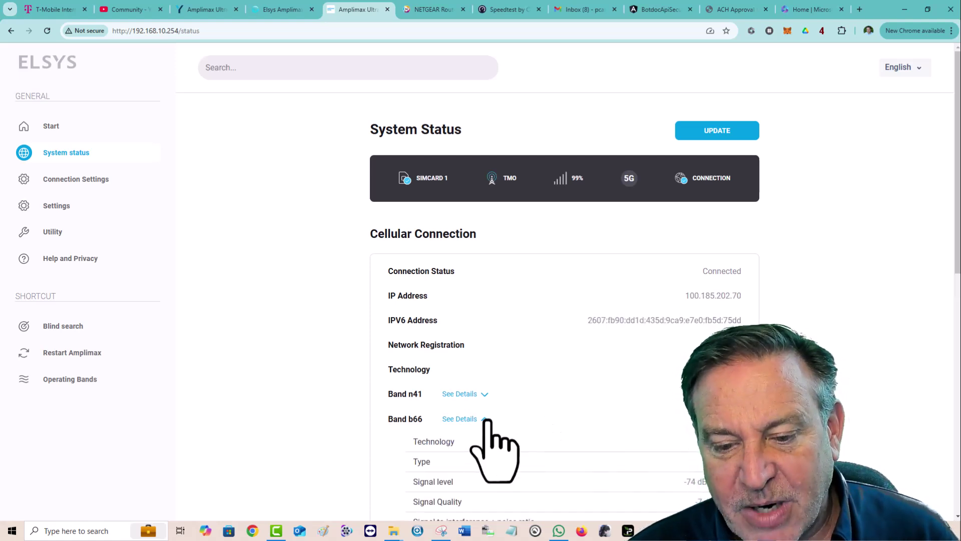
pyautogui.click(486, 420)
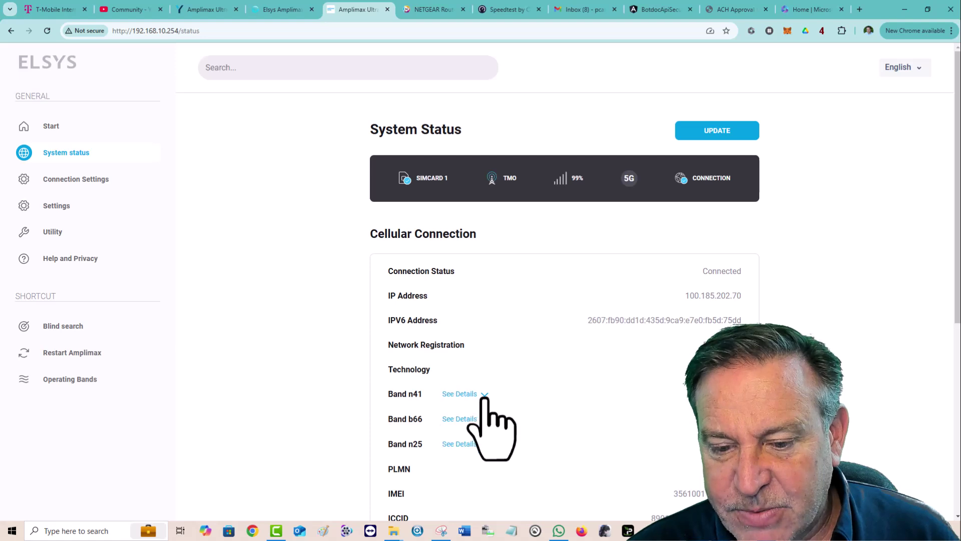
pyautogui.click(464, 395)
pyautogui.scroll(-1, 500, 397)
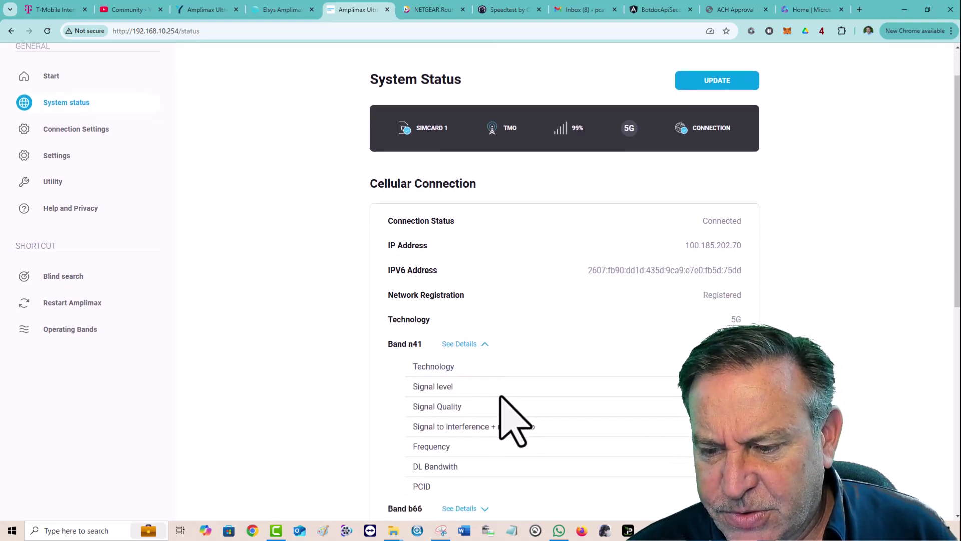
pyautogui.click(478, 344)
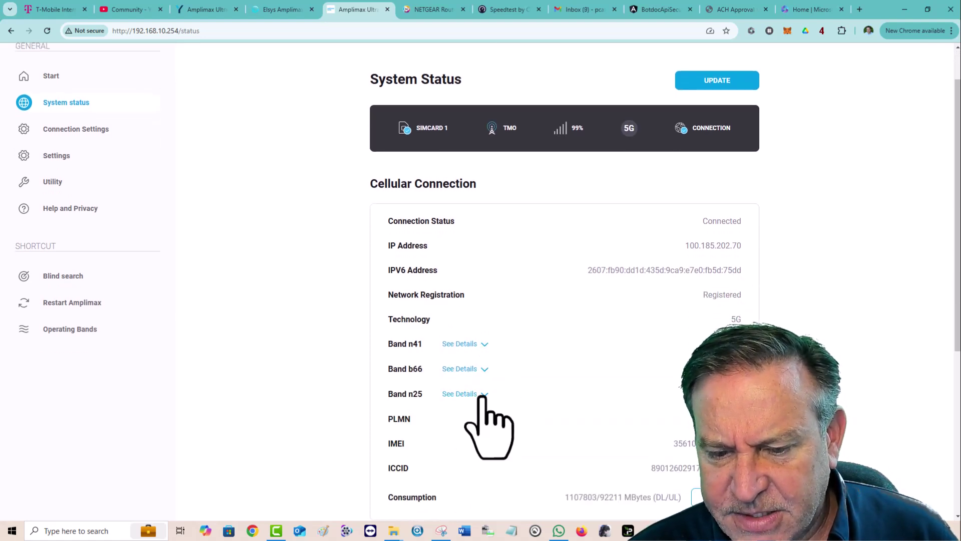
pyautogui.click(483, 394)
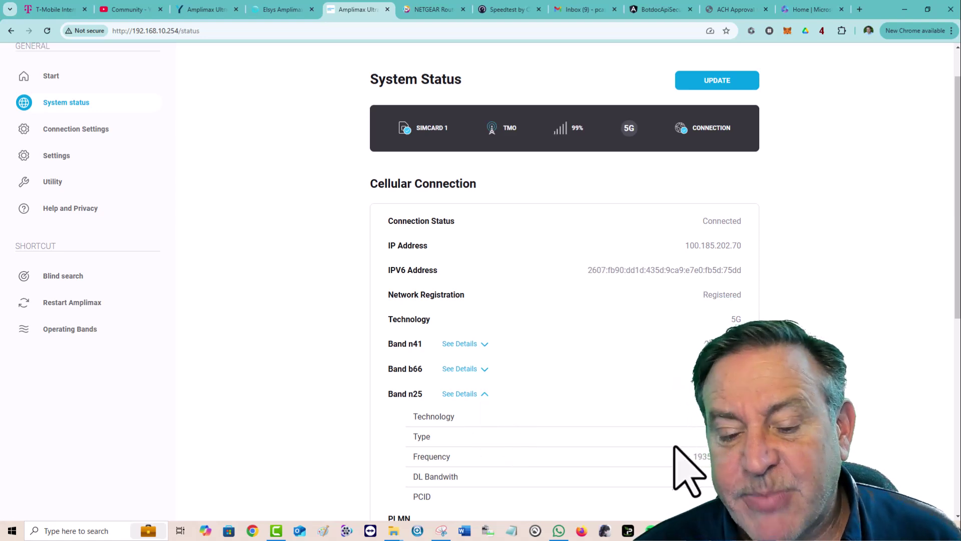
pyautogui.click(484, 396)
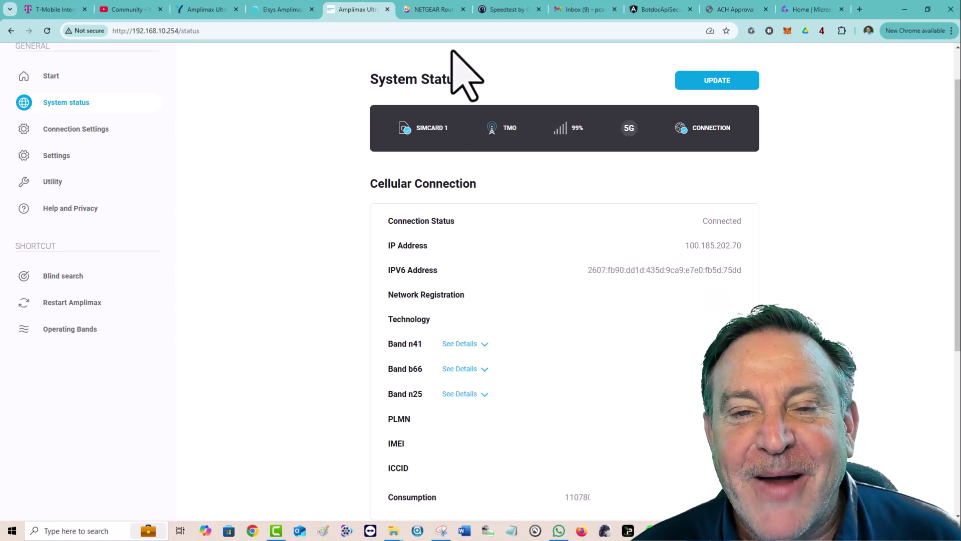
# Open Band Locking in the Amplimax connection settings and review the operating bands and 5G Mode options.
pyautogui.moveTo(438, 7)
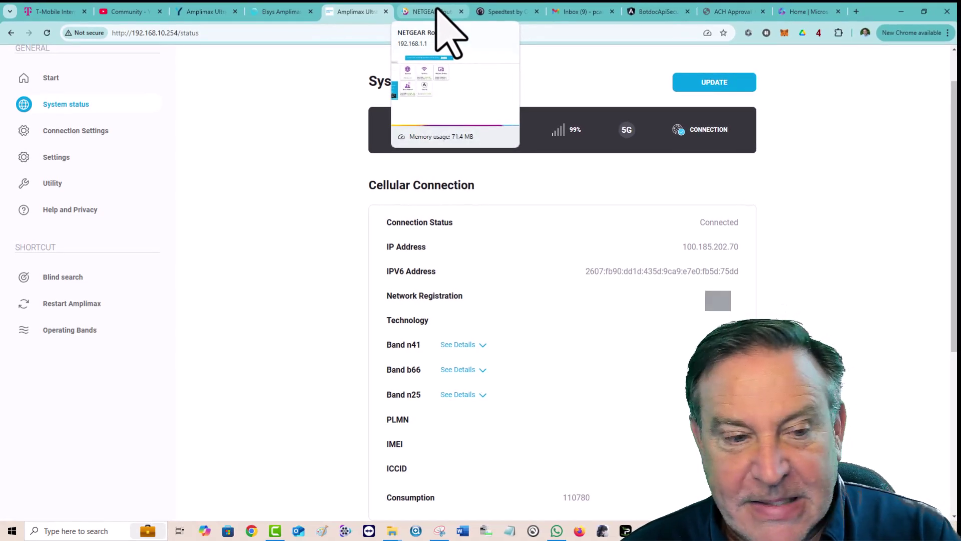
pyautogui.click(96, 131)
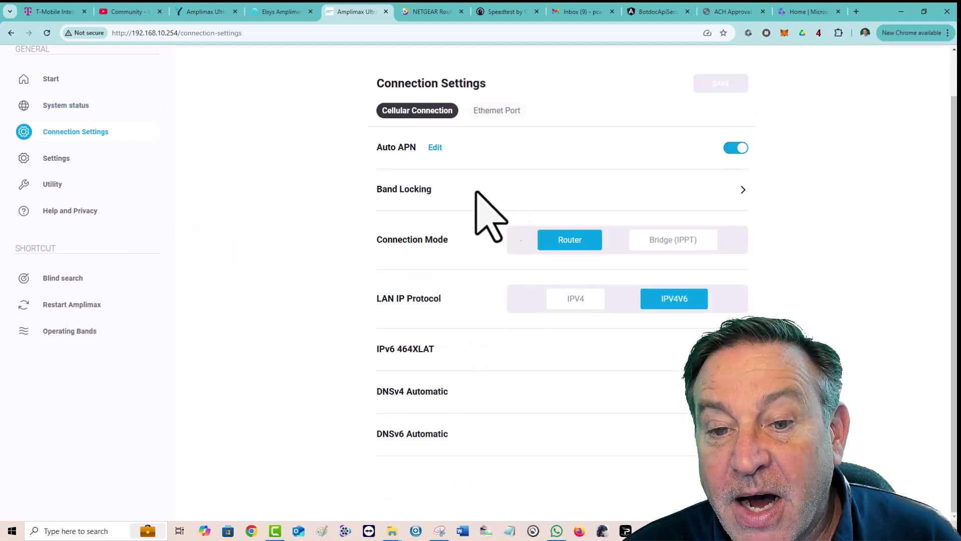
pyautogui.click(741, 189)
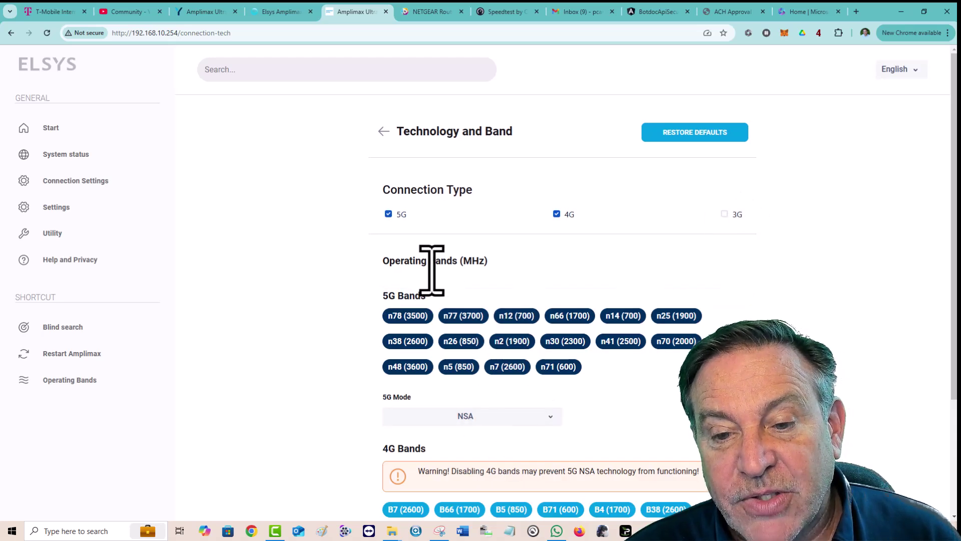
pyautogui.click(539, 370)
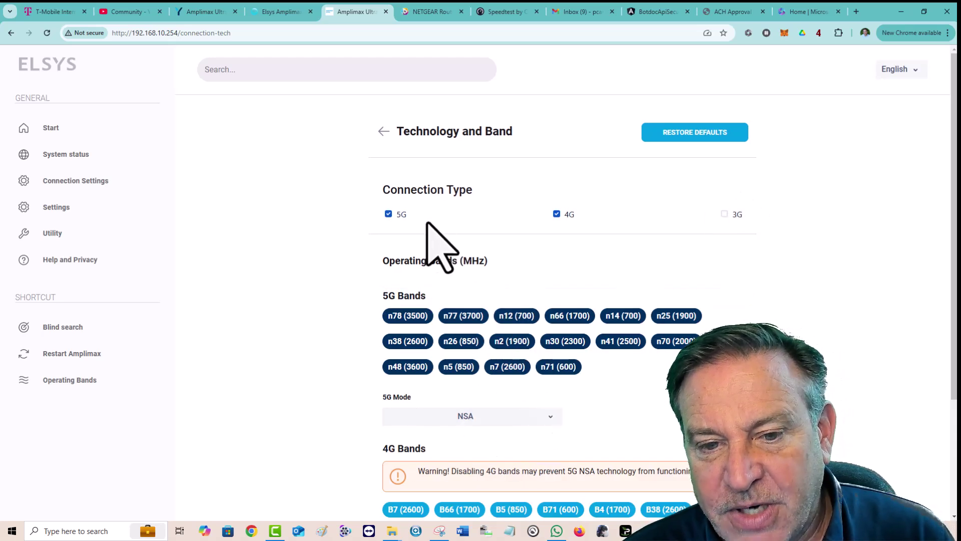
pyautogui.click(549, 419)
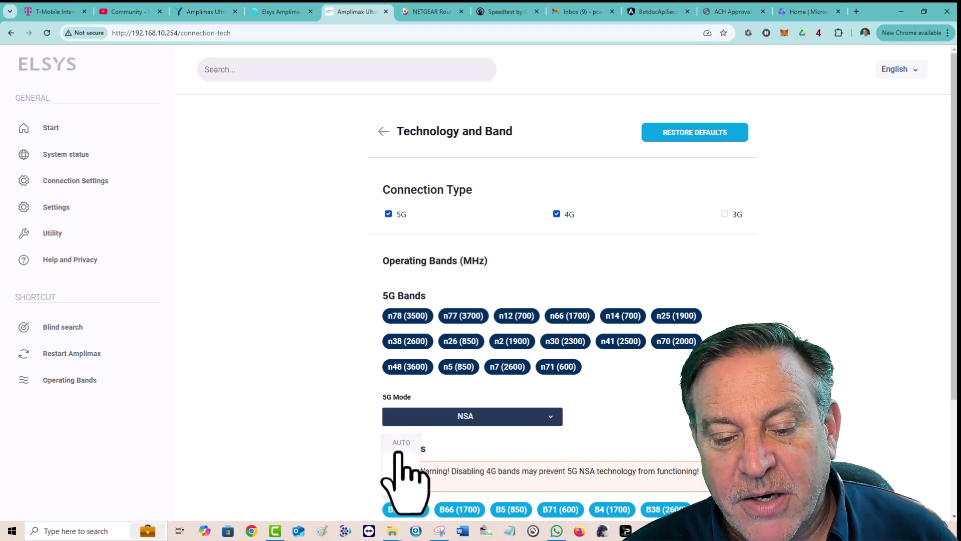
pyautogui.click(624, 253)
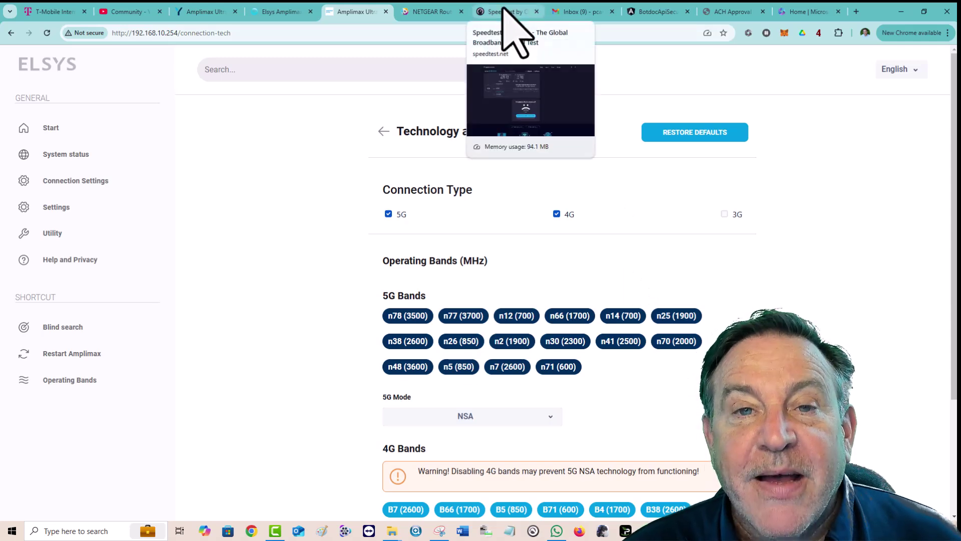
# Check the Speedtest result and review the service provider options in the Orbi router's advanced Dynamic DNS settings.
pyautogui.click(503, 11)
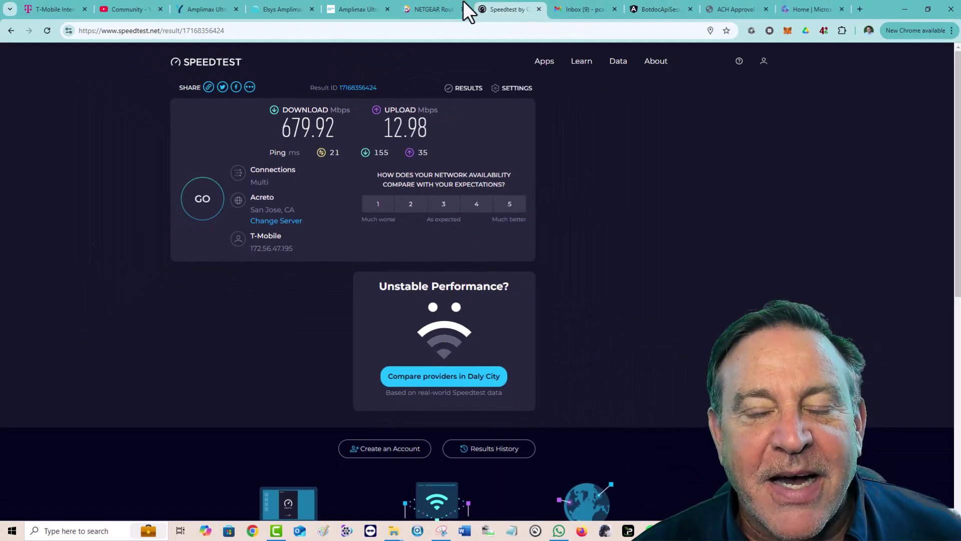
pyautogui.click(441, 6)
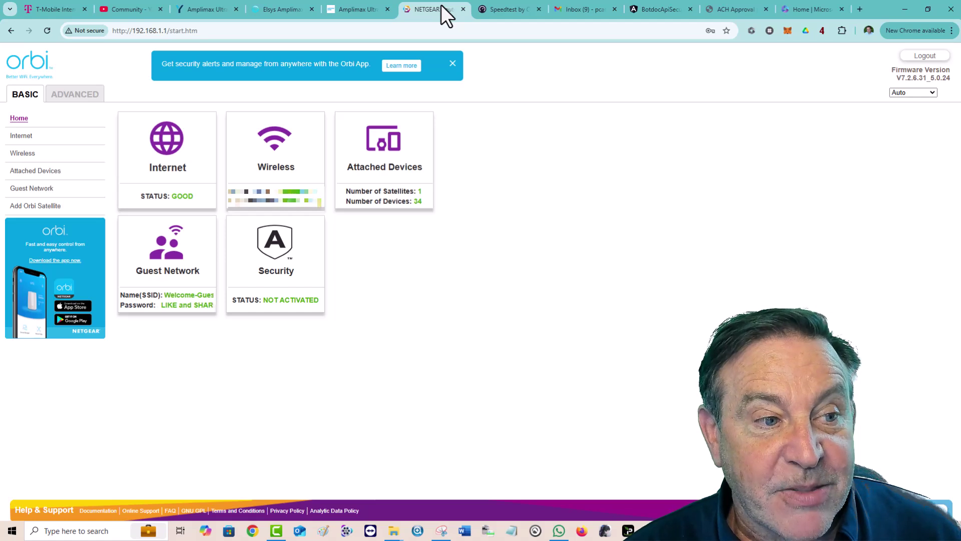
pyautogui.click(81, 97)
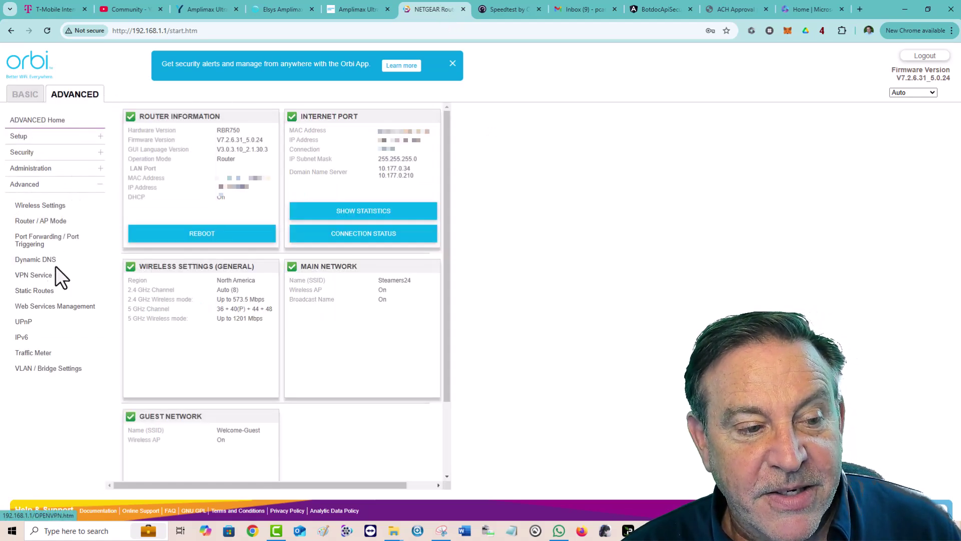
pyautogui.click(49, 260)
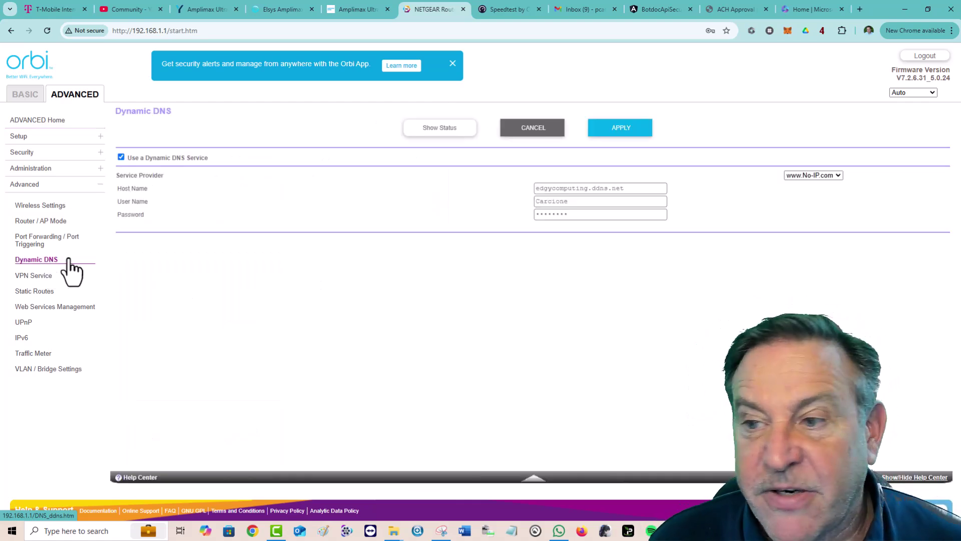
pyautogui.click(822, 177)
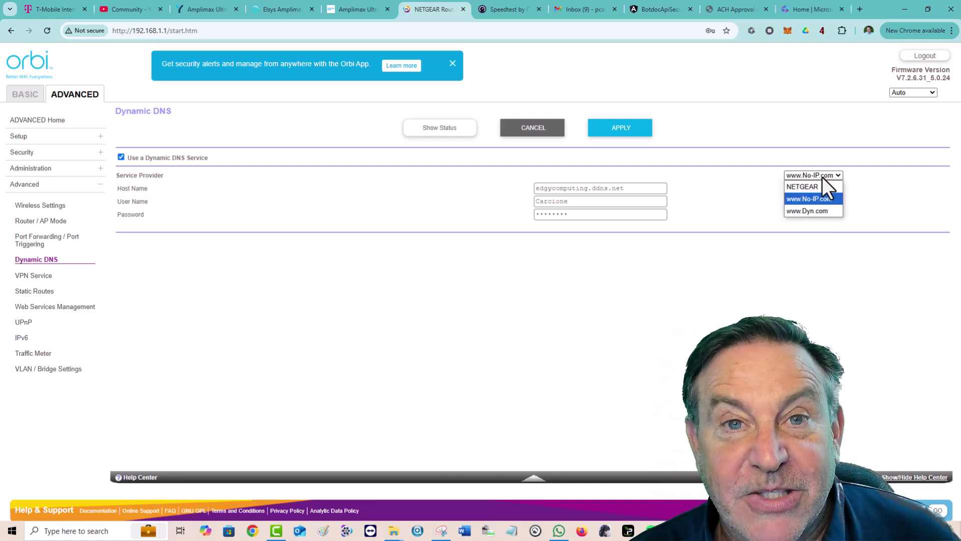
pyautogui.click(822, 177)
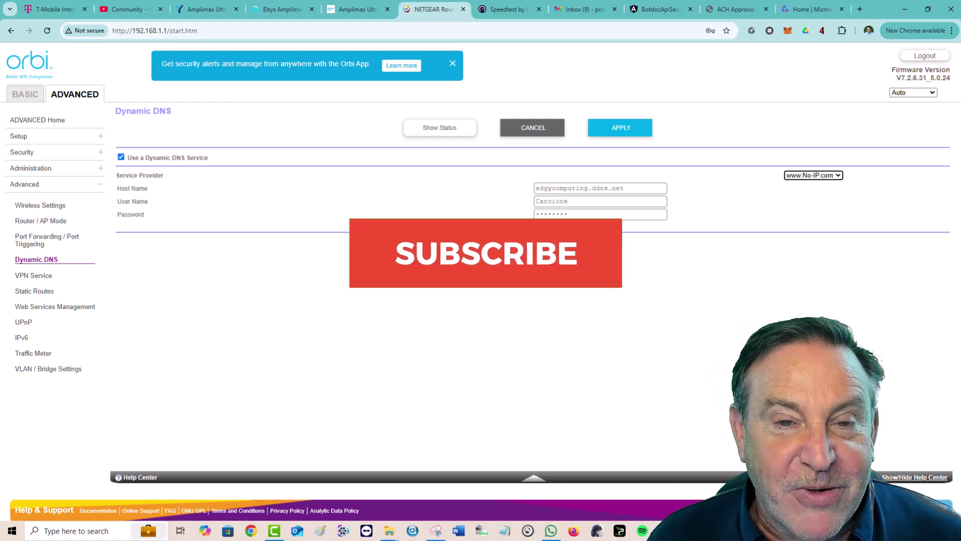
# Return to the Amplimax admin site and open its cellular Connection Settings by way of System Status.
pyautogui.click(345, 8)
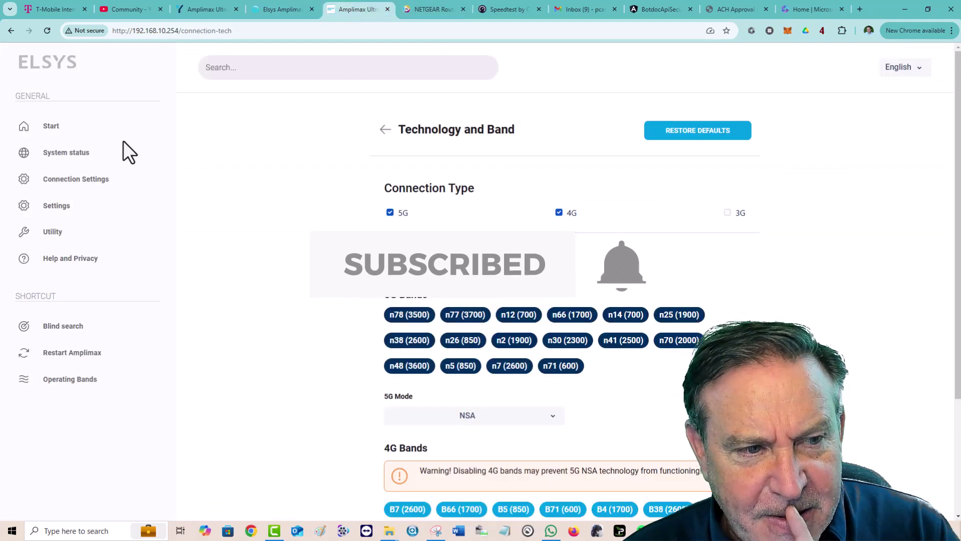
pyautogui.click(88, 154)
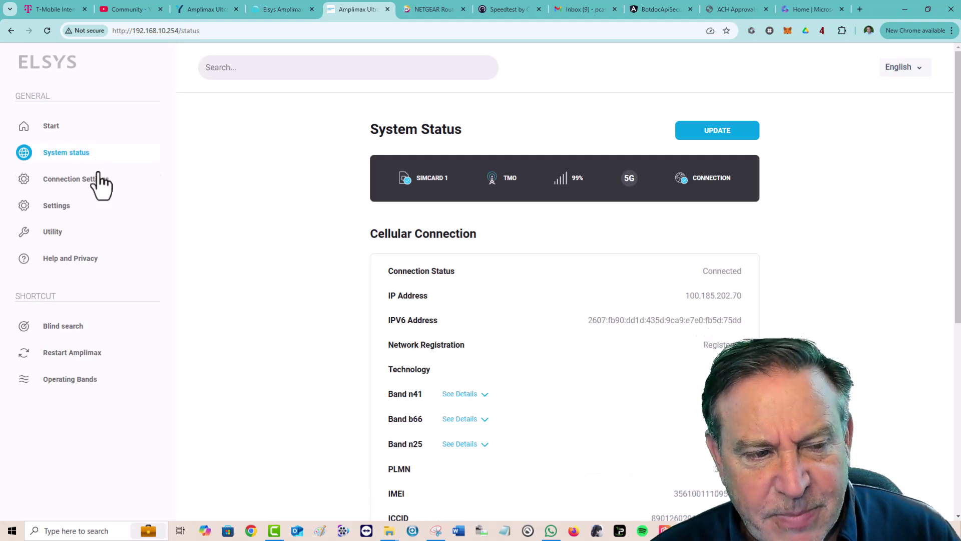
pyautogui.click(99, 176)
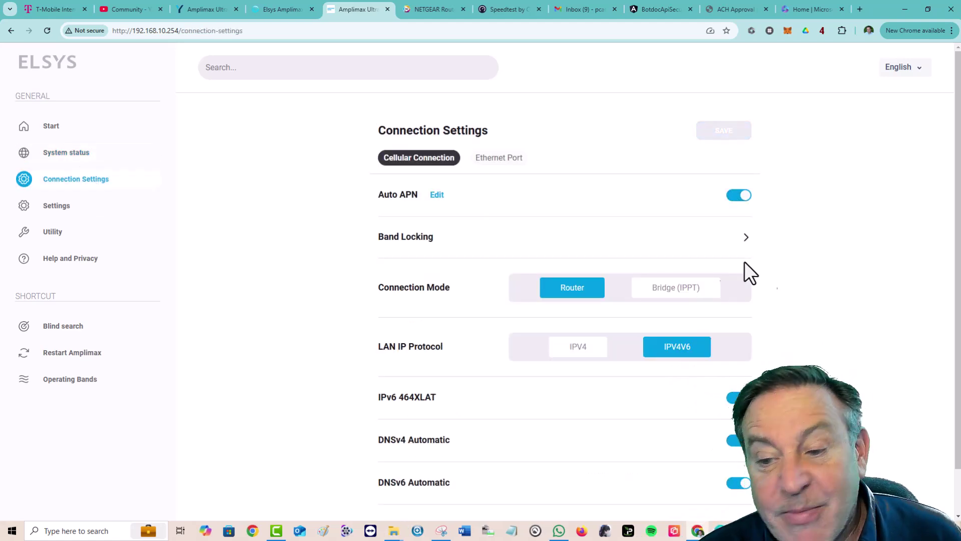